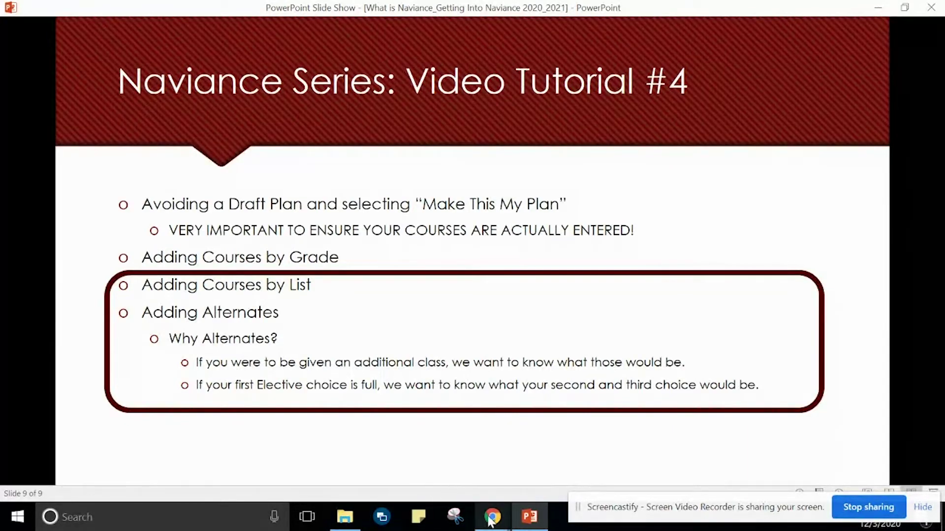
Bring the Naviance course plan grid forward and scroll to the Alternates row showing 0 of 3 credits.
mouse_move(492, 517)
click(461, 470)
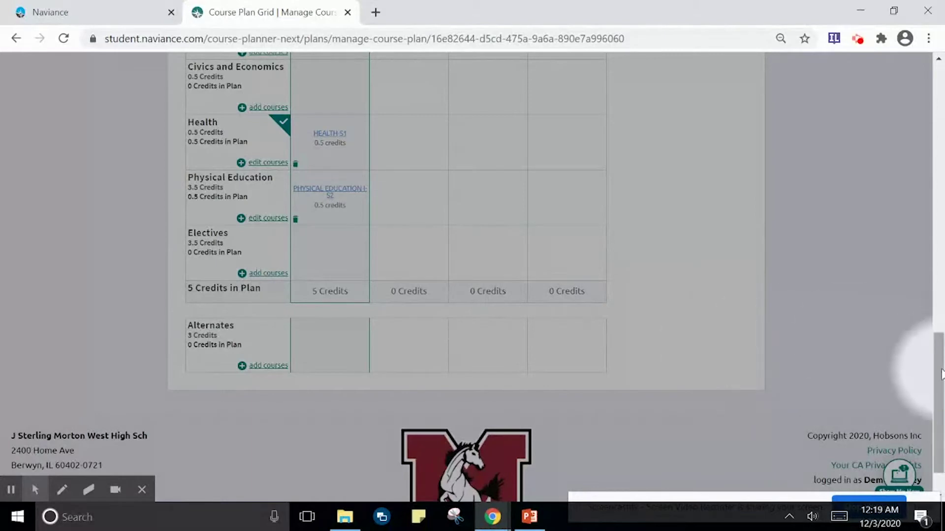
drag(941, 374, 939, 215)
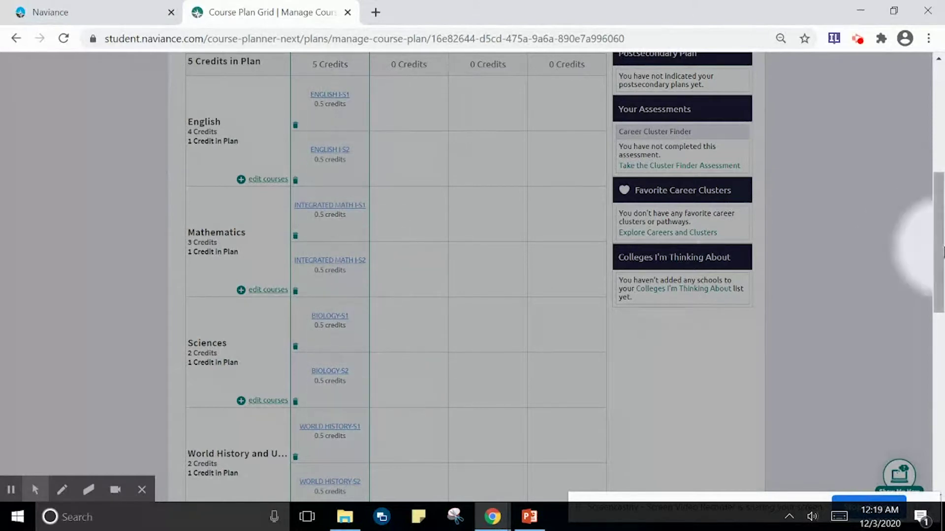
drag(943, 252, 943, 392)
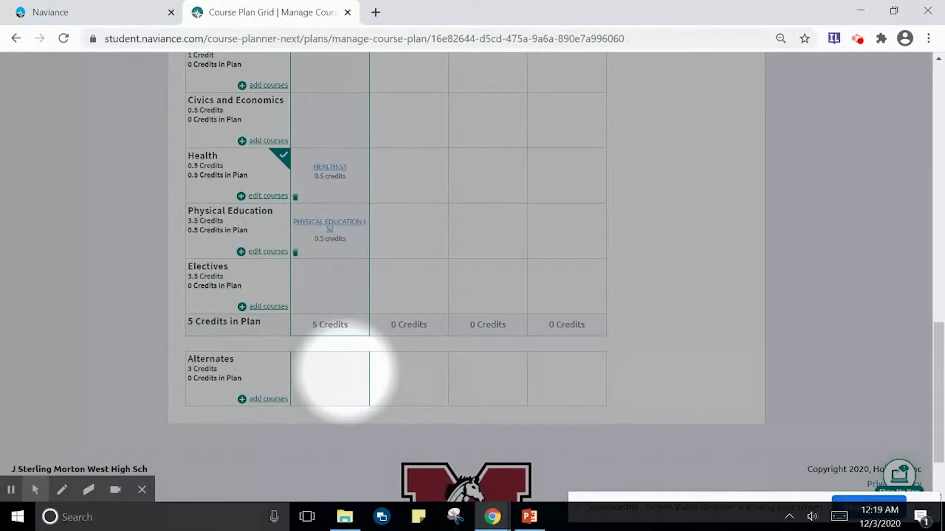
Open the Add/Edit Alternates Courses page and highlight its 3-credit requirement.
click(251, 399)
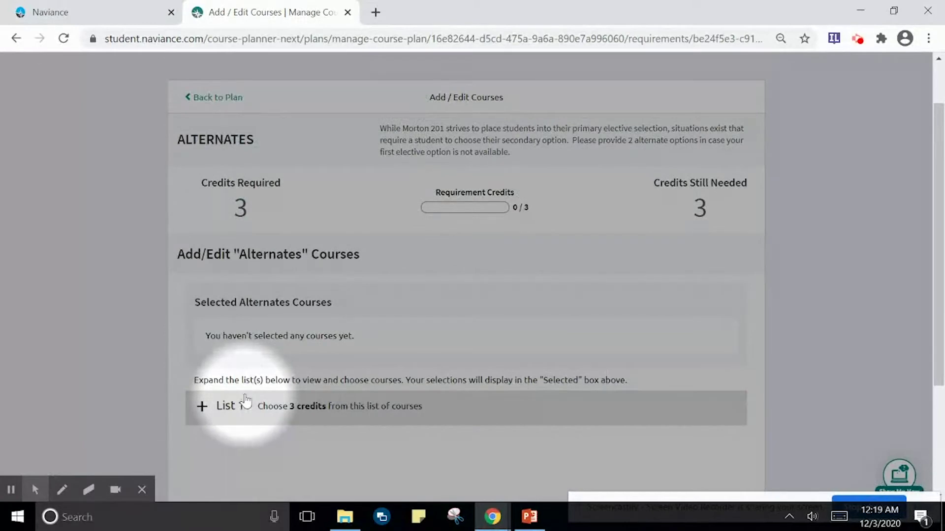
scroll(250, 369, down, 3)
scroll(250, 370, up, 2)
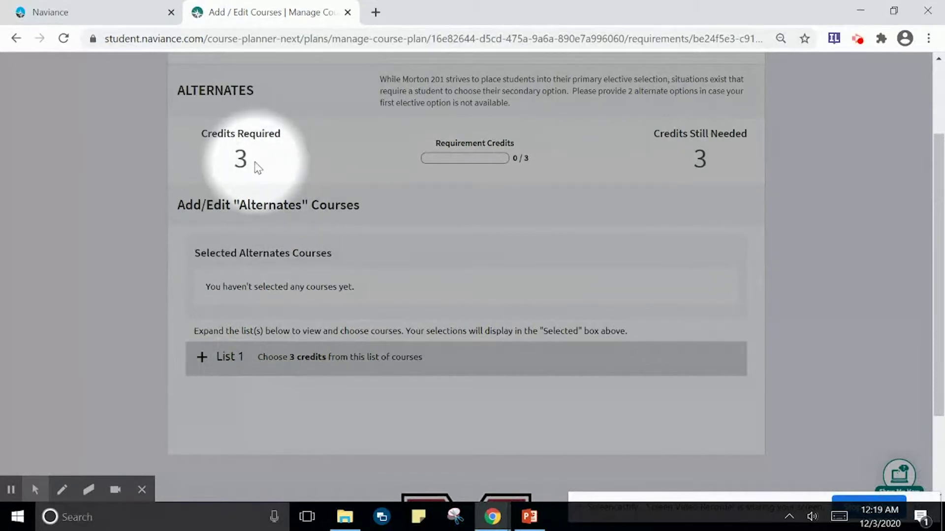
drag(256, 169, 235, 167)
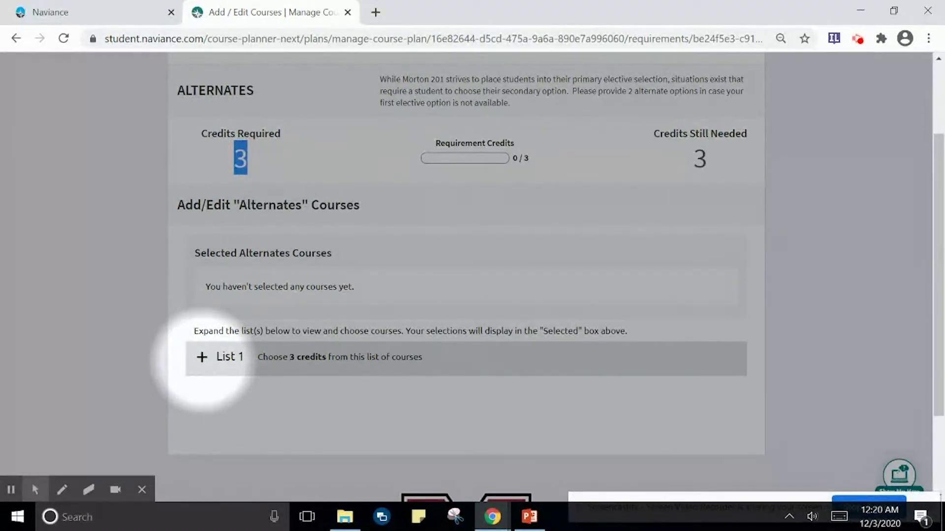
Expand List 1 to show the course search, filters and the 253-course list.
click(202, 357)
scroll(203, 309, down, 2)
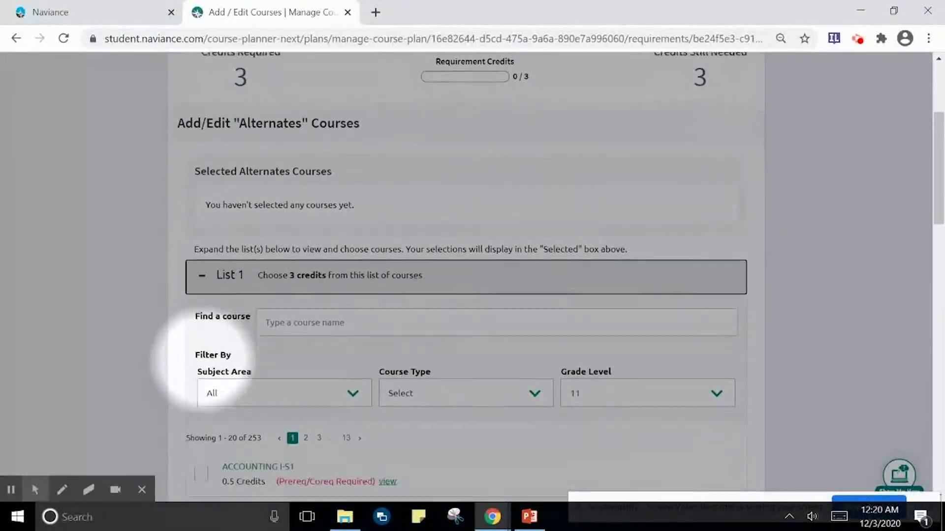
click(202, 271)
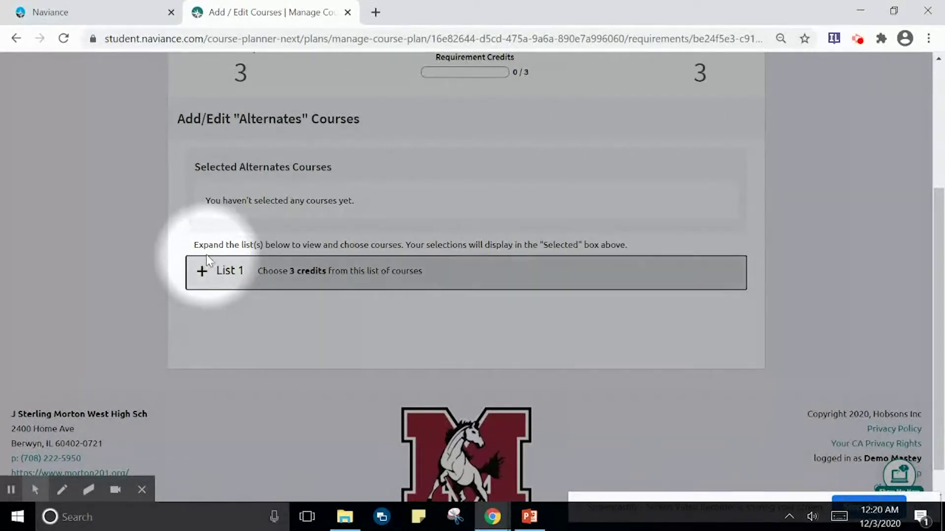
click(202, 275)
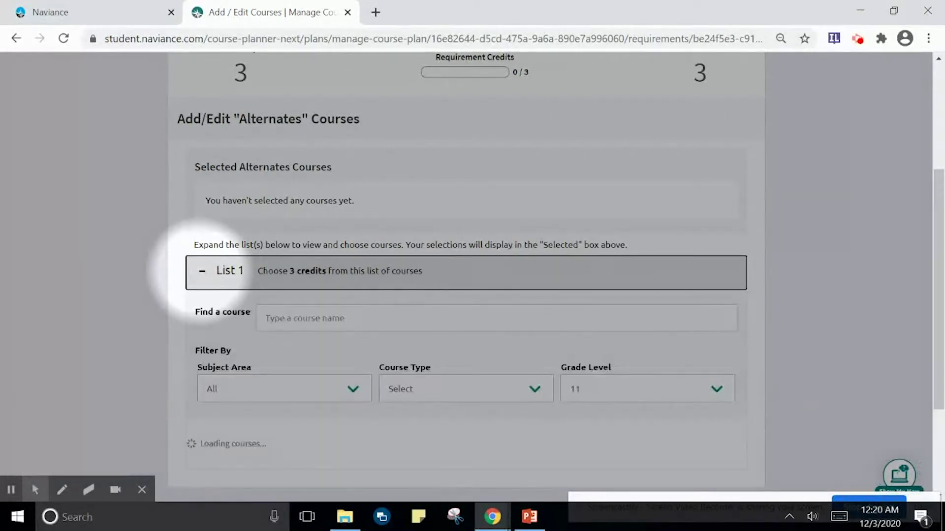
scroll(202, 275, down, 2)
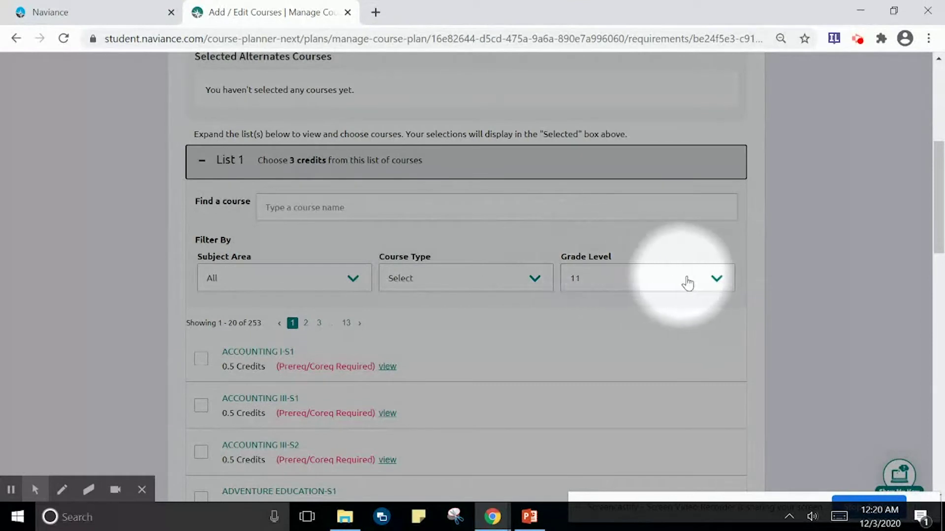
Filter the course list to Grade Level 9 and Subject Area CIS.
click(718, 281)
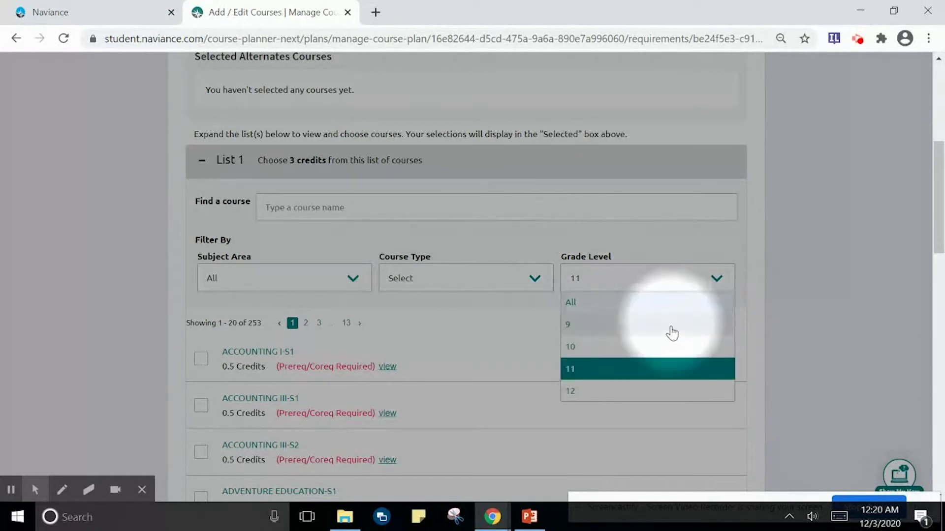
click(672, 334)
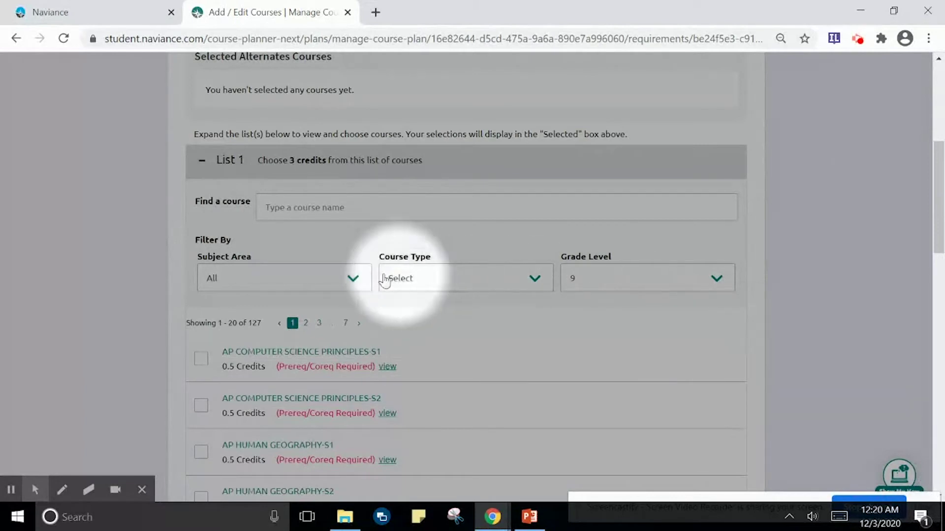
click(351, 284)
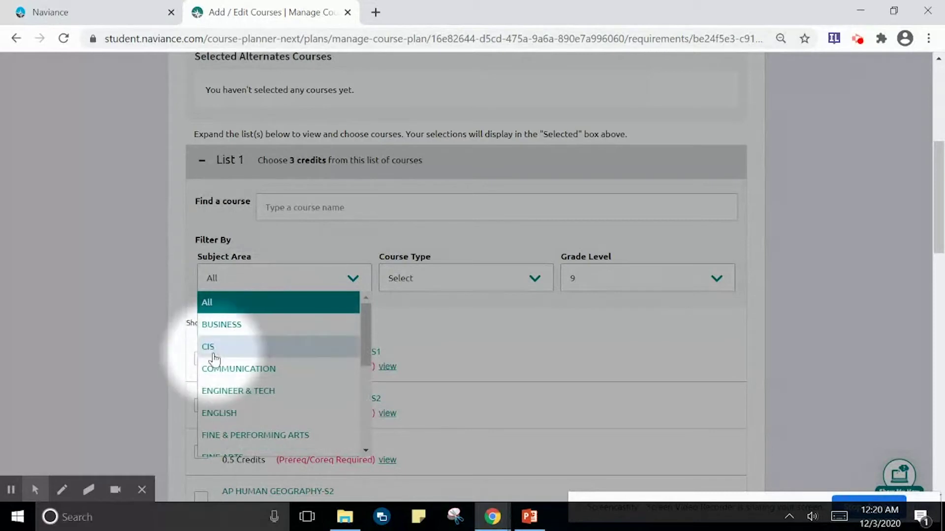
click(213, 352)
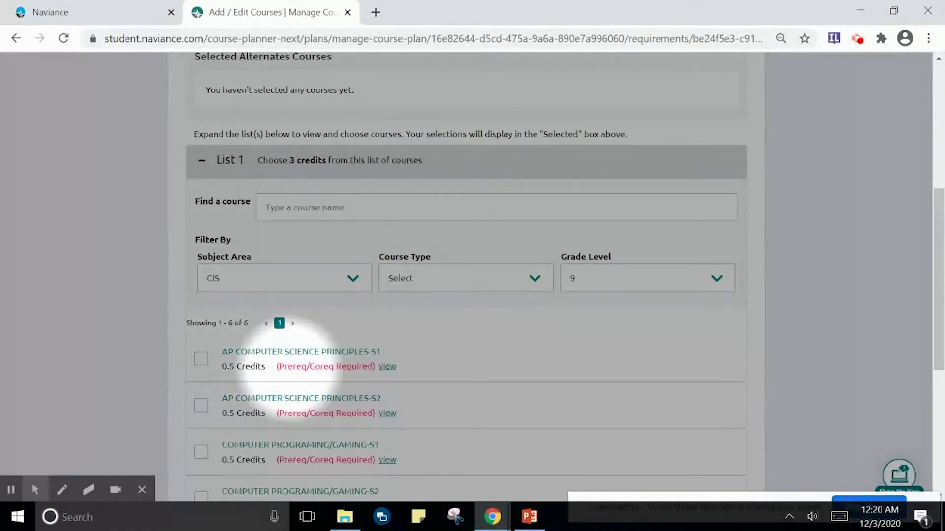
scroll(290, 355, down, 3)
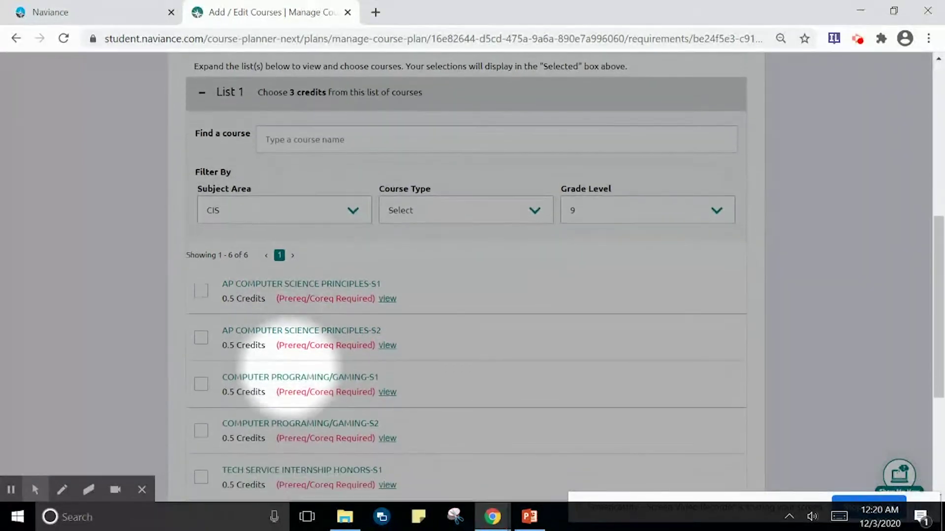
scroll(290, 366, down, 2)
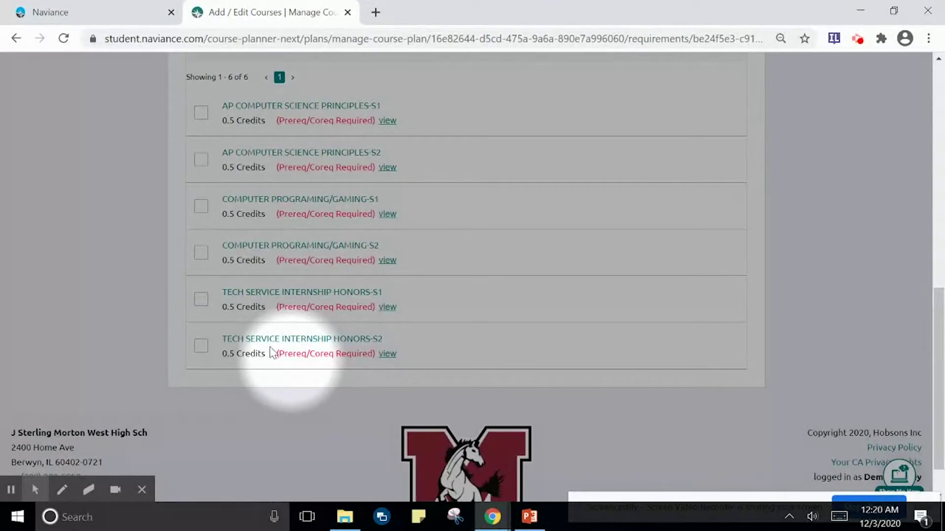
Check S1 and S2 of Tech Service Internship Honors and AP Computer Science Principles.
click(201, 300)
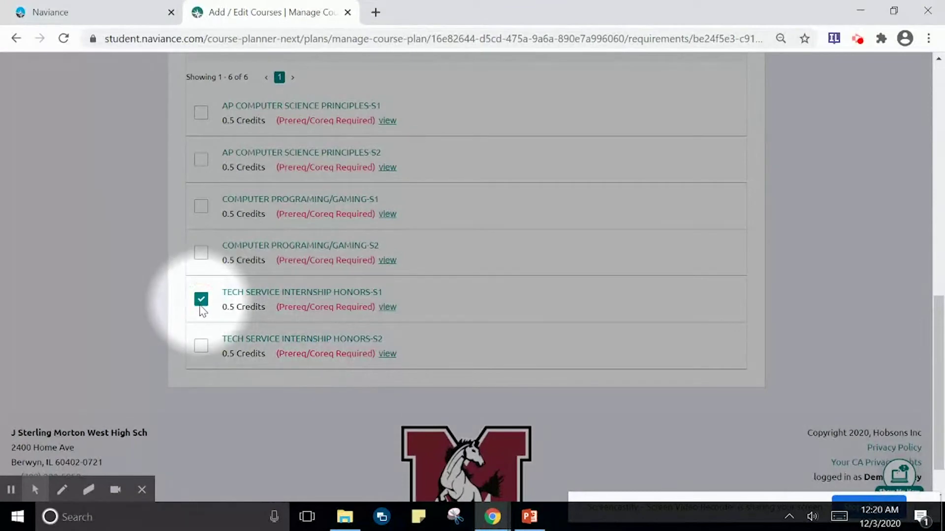
click(200, 346)
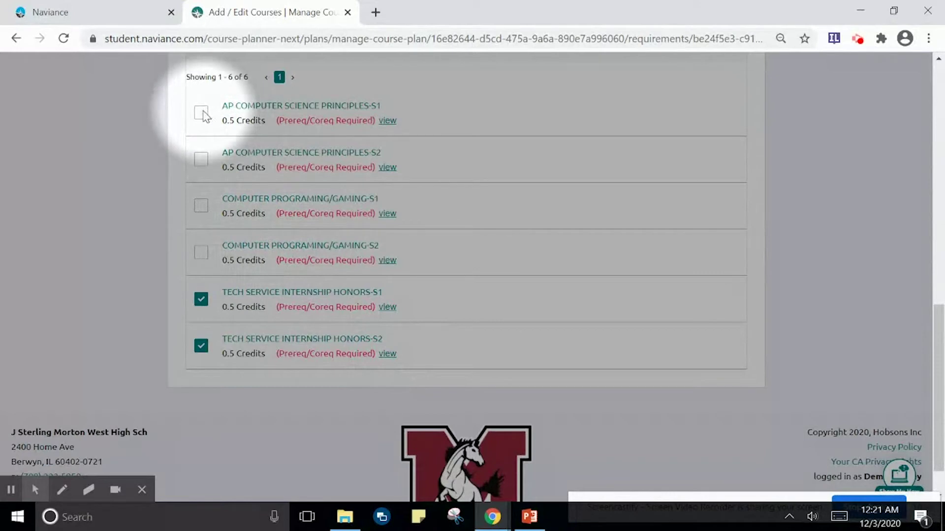
click(201, 113)
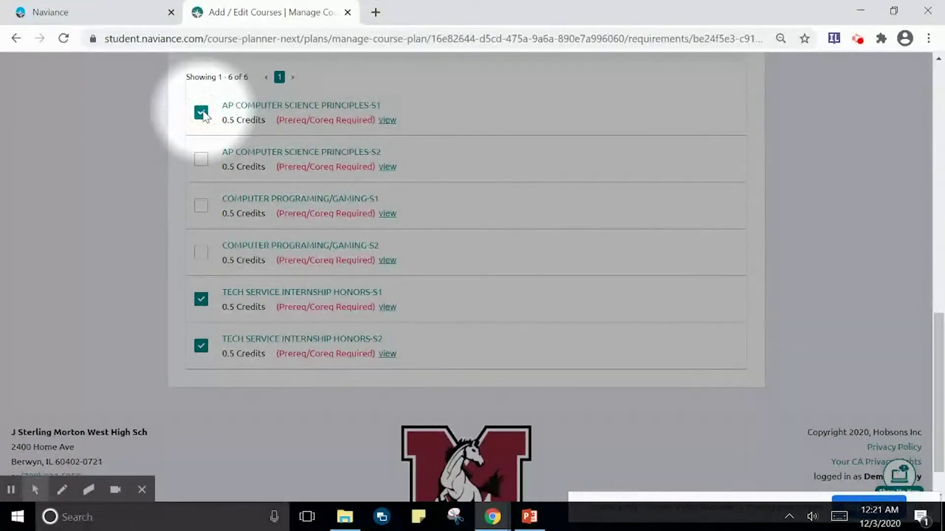
click(201, 160)
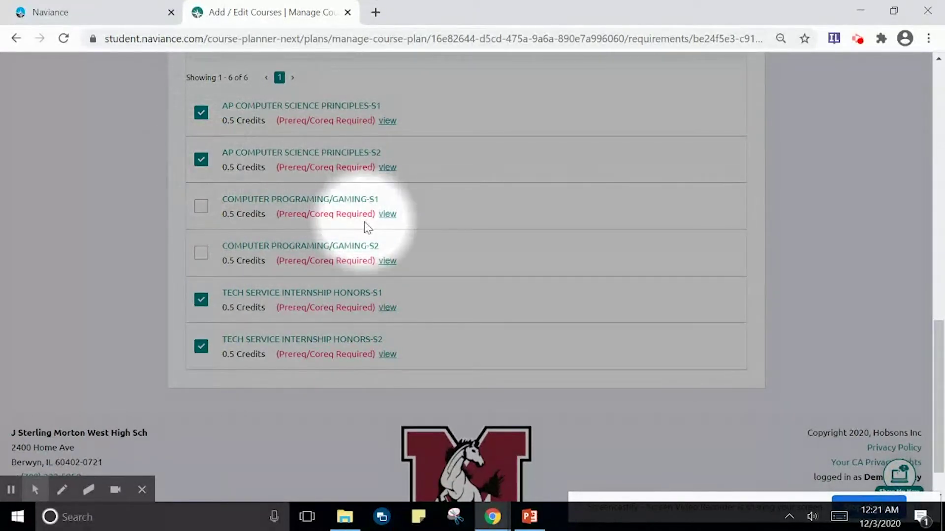
scroll(363, 219, up, 3)
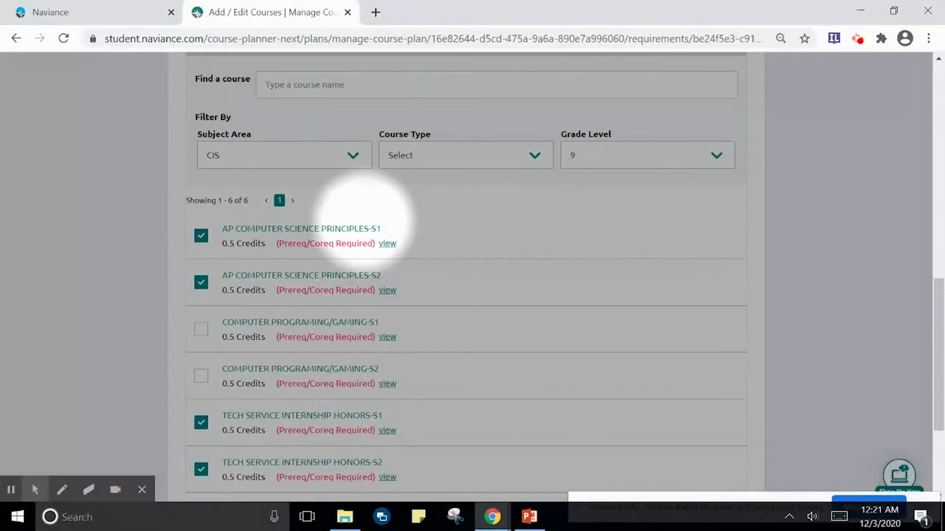
Change the Subject Area filter to FOREIGN LANG.
scroll(364, 219, up, 1)
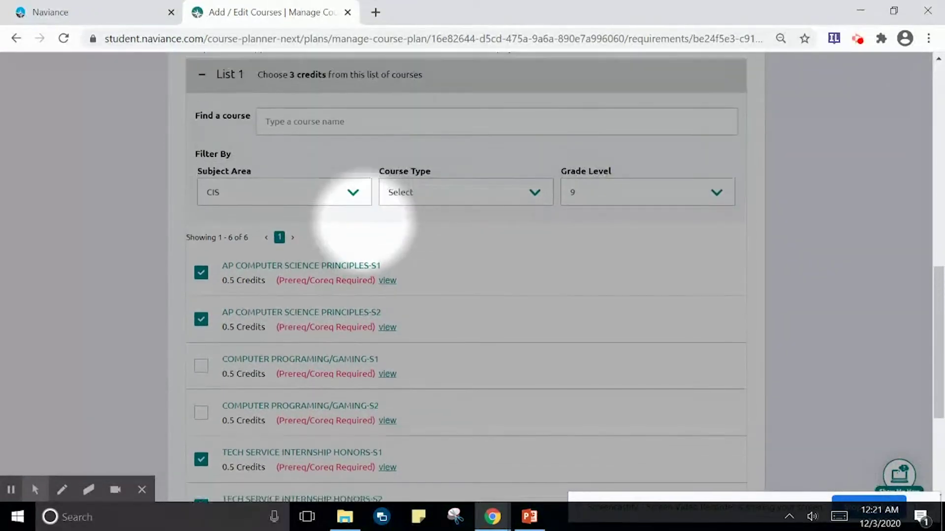
click(354, 193)
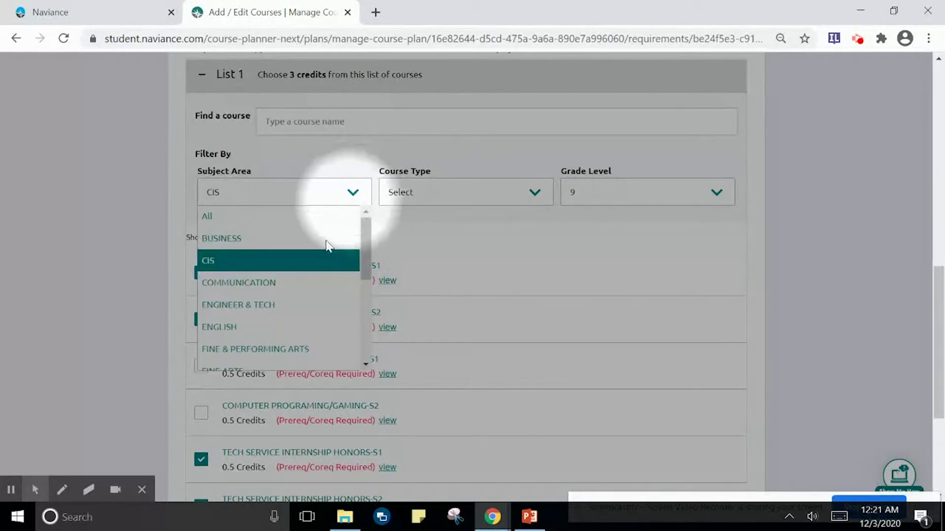
scroll(278, 340, down, 4)
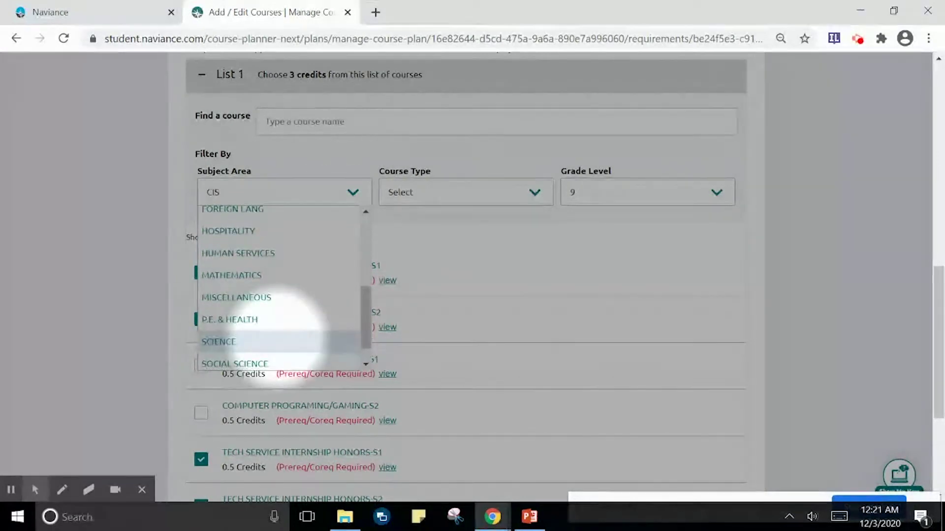
click(238, 211)
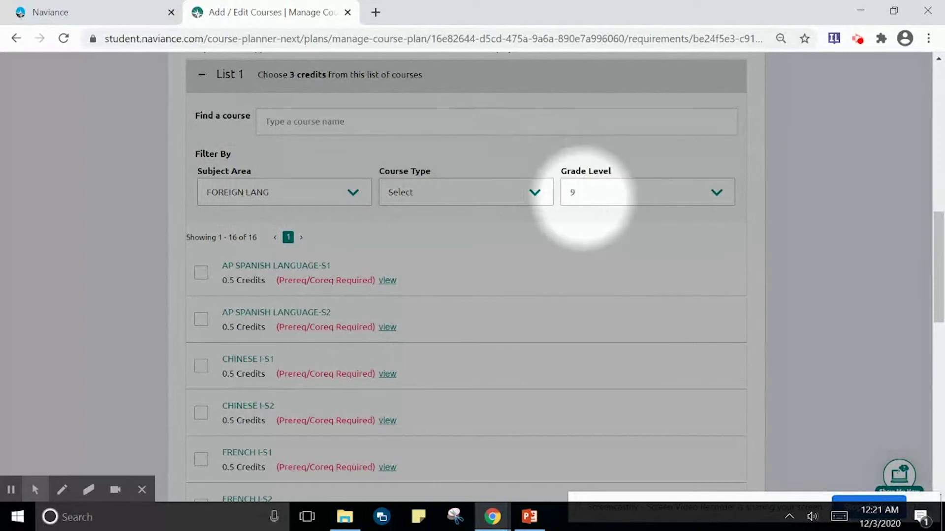
Check CHINESE I-S1 and I-S2 and add all six selected courses to the plan.
scroll(380, 297, down, 2)
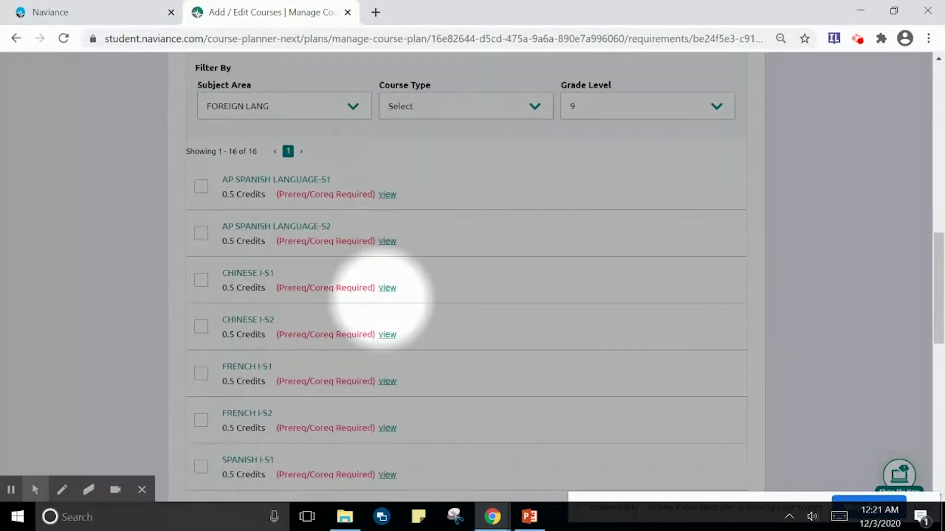
click(206, 282)
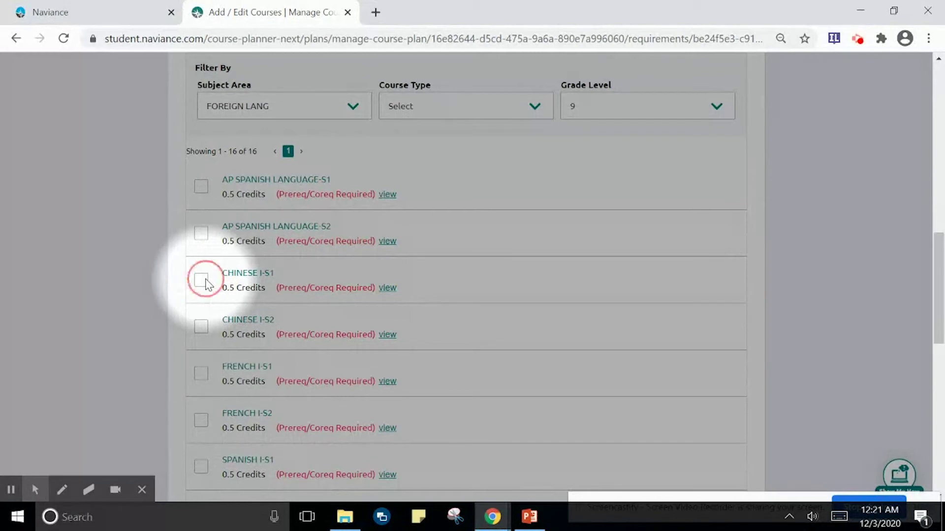
click(201, 326)
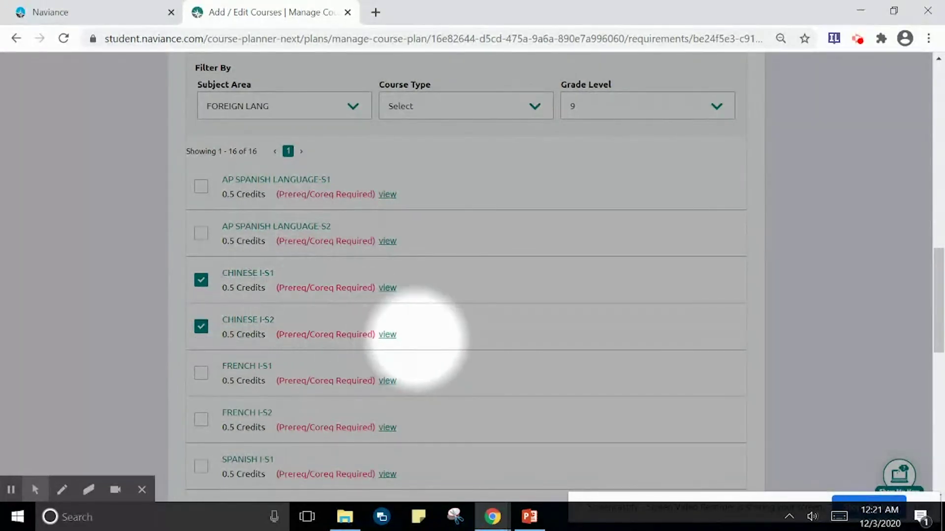
scroll(416, 339, down, 15)
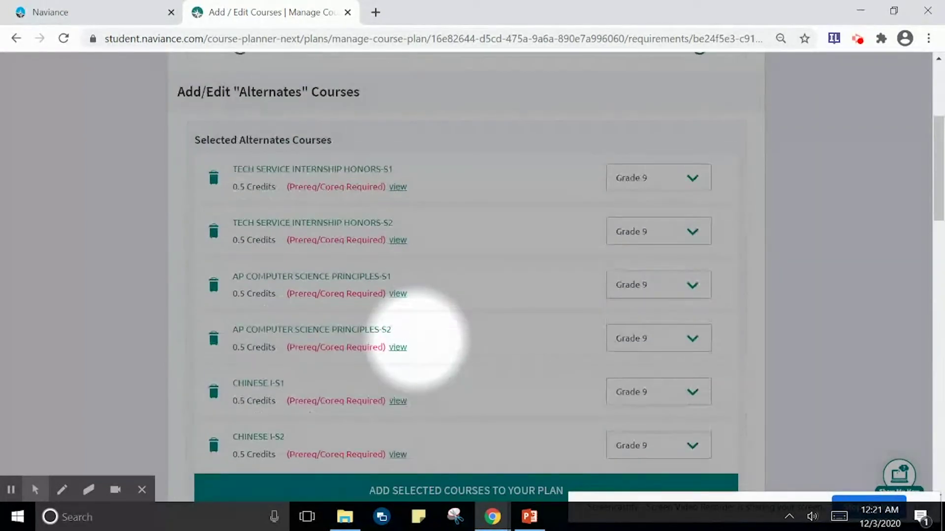
scroll(416, 340, down, 3)
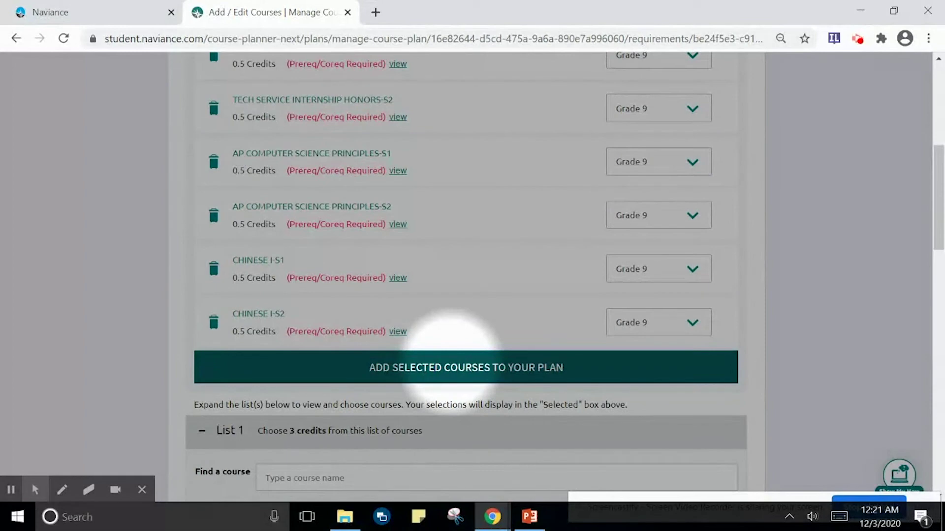
click(451, 367)
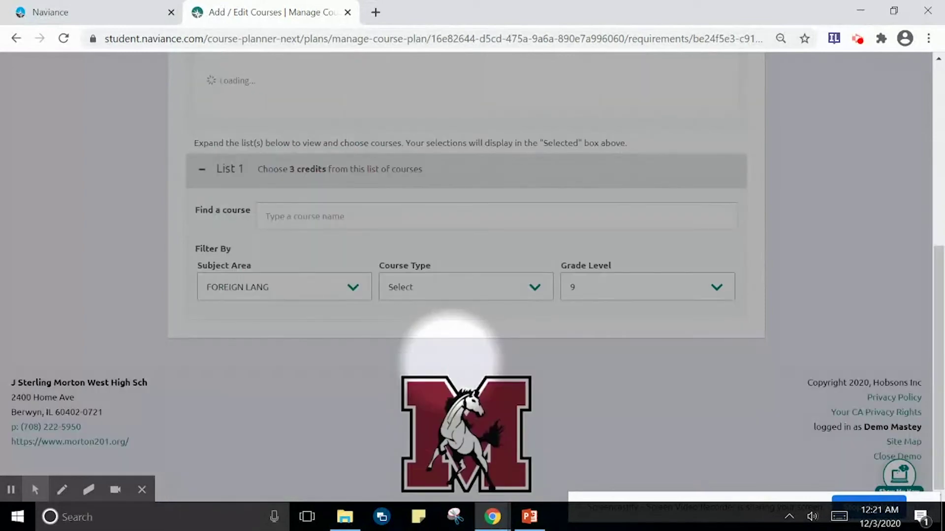
Review the six alternates filling the 3/3-credit requirement, then go back to the plan grid.
scroll(463, 201, up, 7)
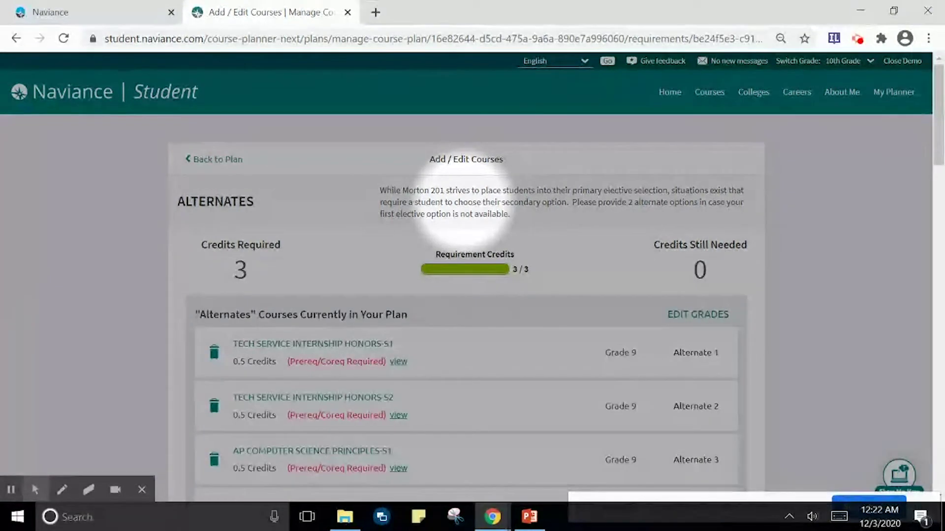
scroll(464, 199, down, 3)
scroll(464, 202, down, 1)
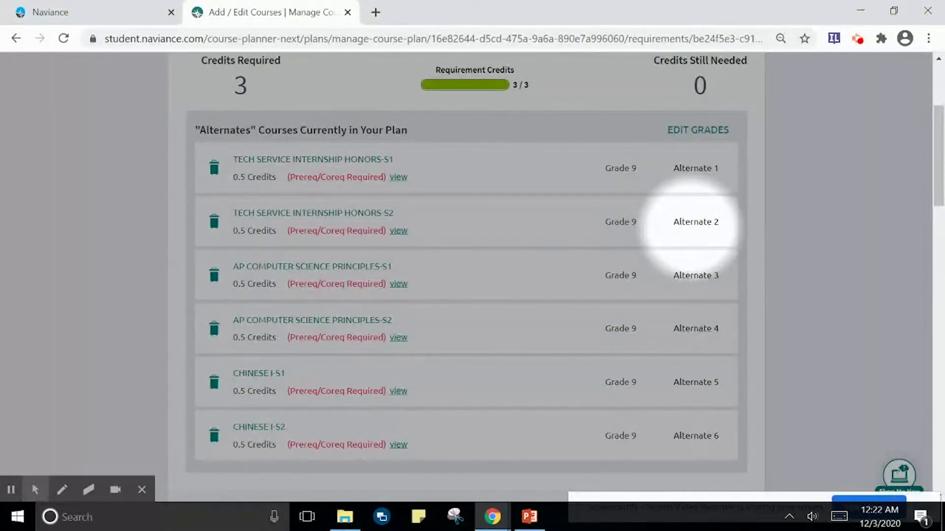
click(690, 228)
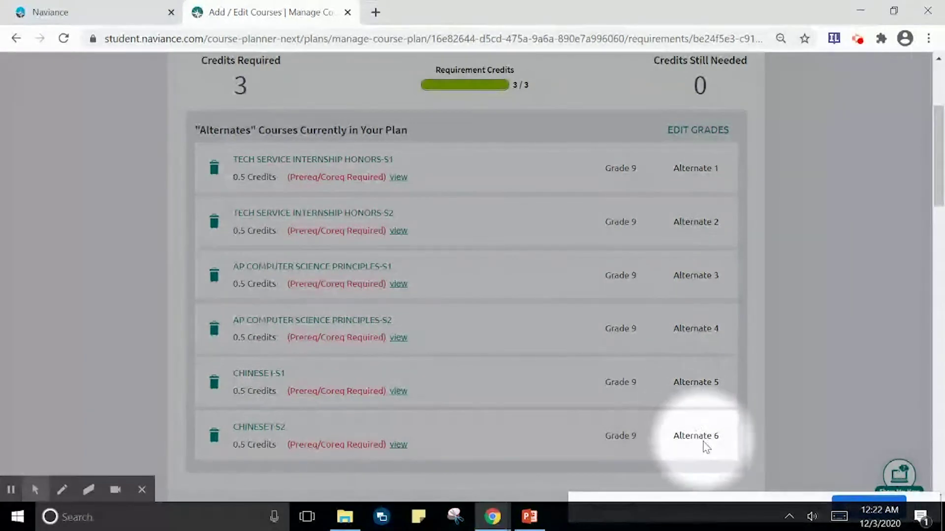
scroll(655, 393, up, 4)
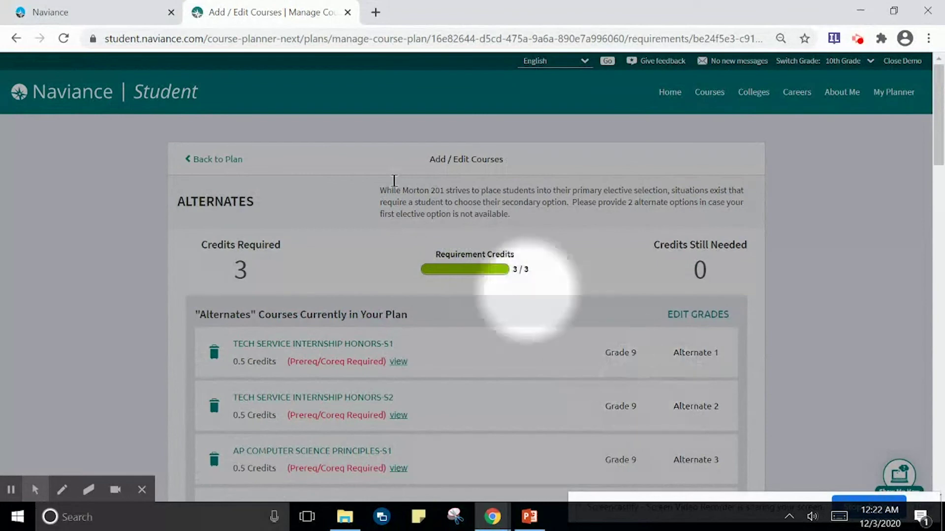
click(230, 162)
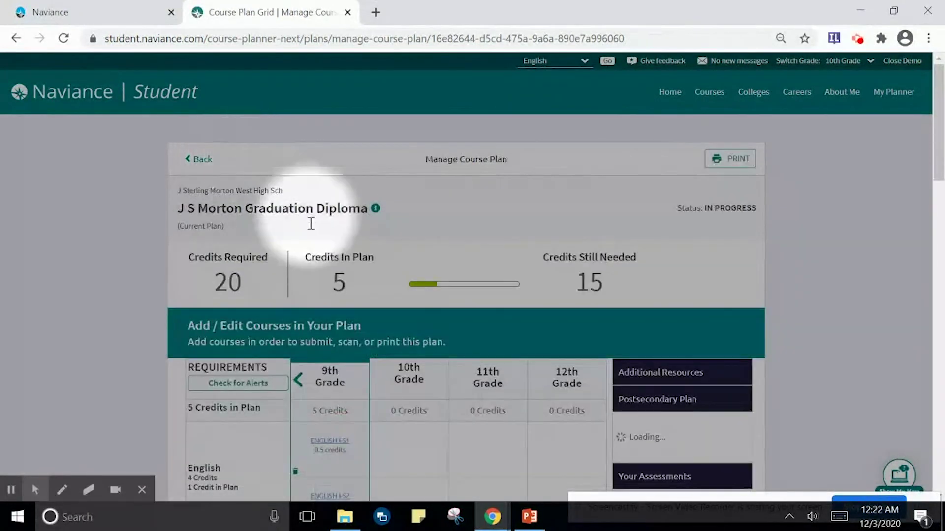
scroll(315, 244, down, 15)
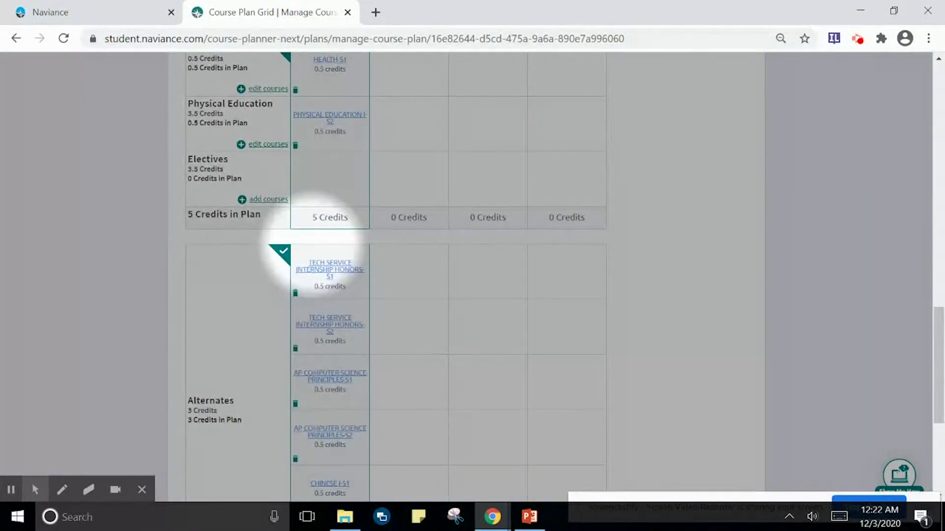
scroll(315, 246, down, 4)
scroll(315, 246, up, 5)
scroll(309, 245, up, 12)
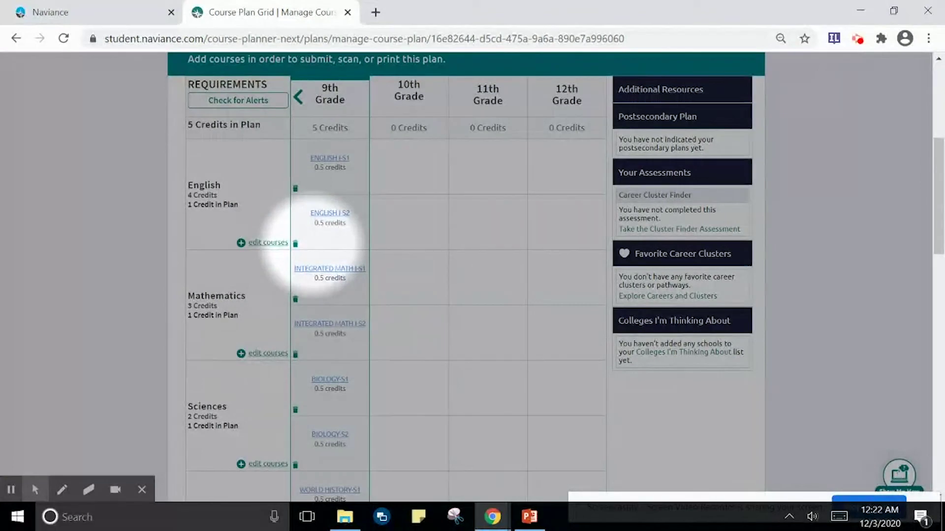
scroll(311, 244, down, 1)
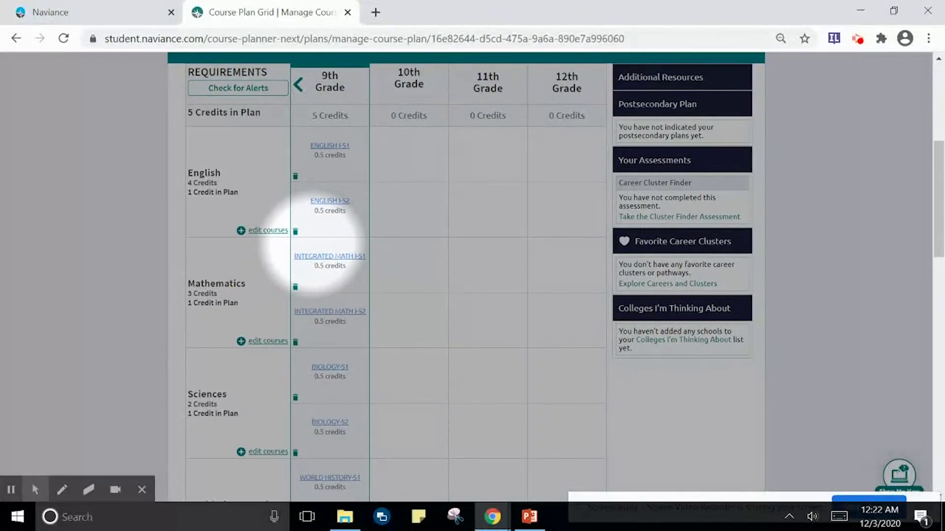
scroll(313, 244, down, 3)
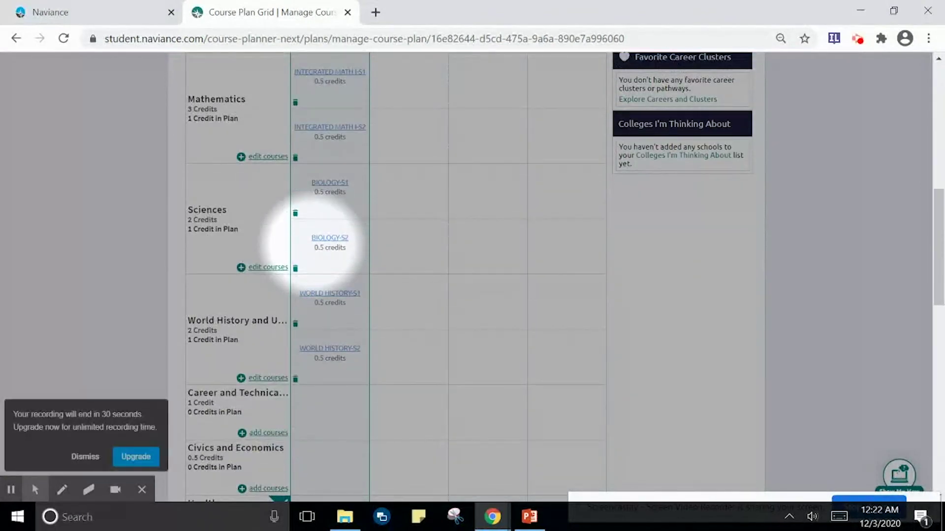
click(89, 457)
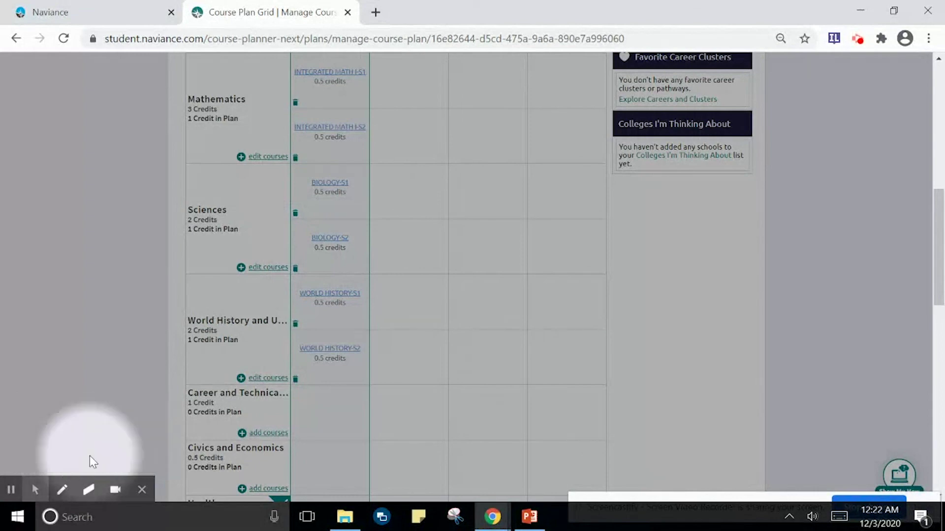
scroll(350, 387, down, 2)
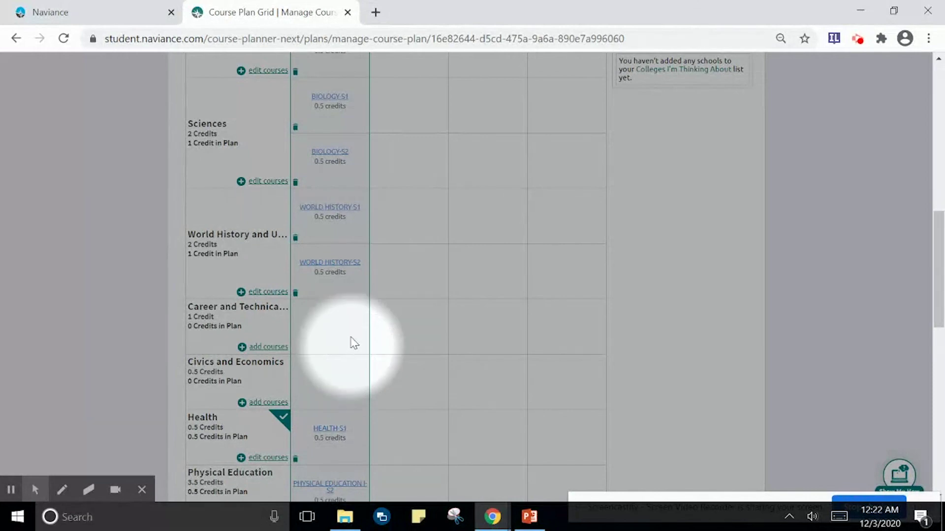
scroll(351, 344, up, 8)
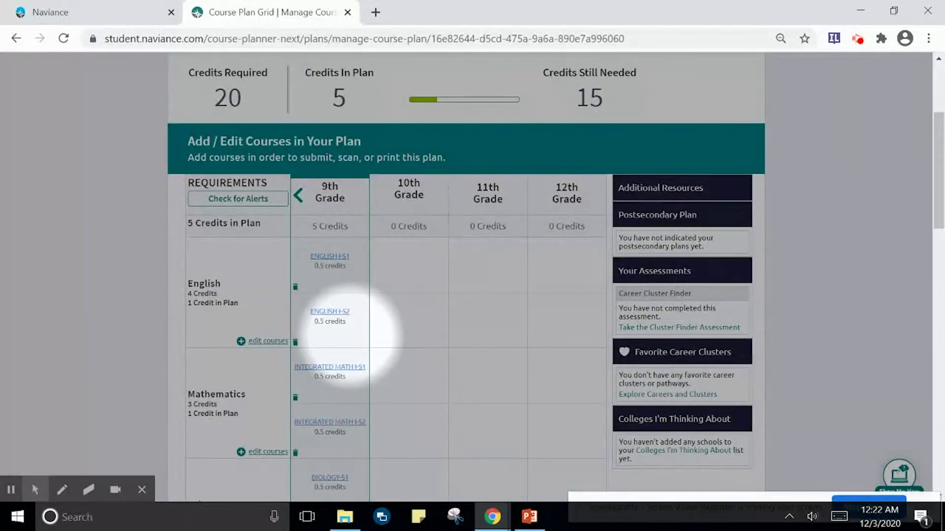
scroll(351, 337, down, 2)
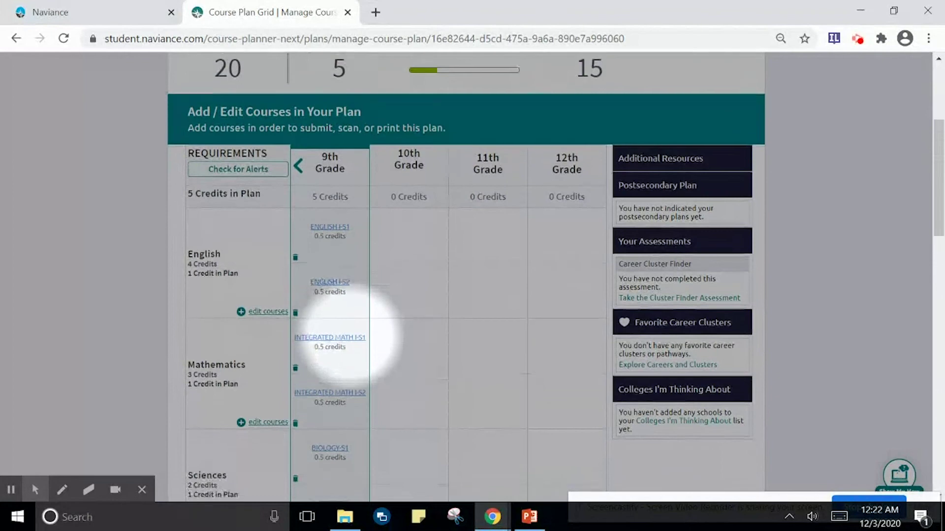
scroll(350, 336, down, 3)
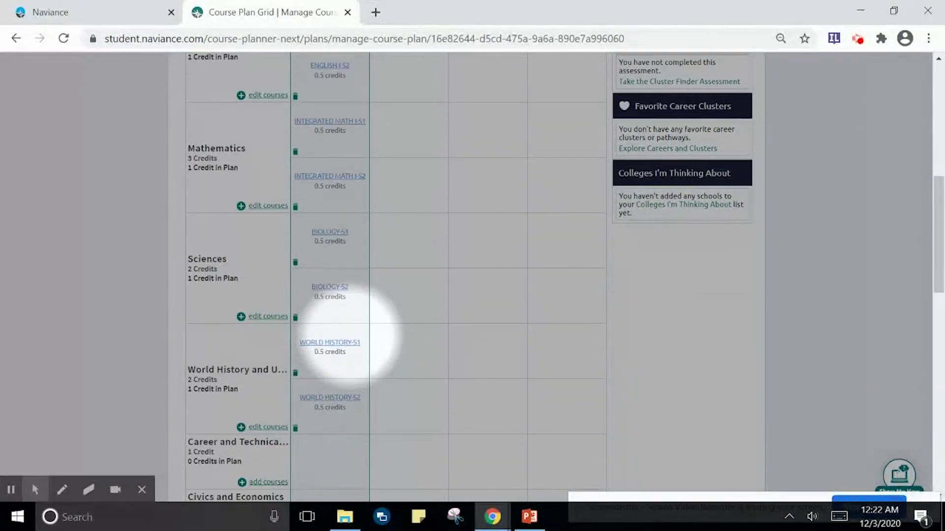
scroll(350, 337, down, 3)
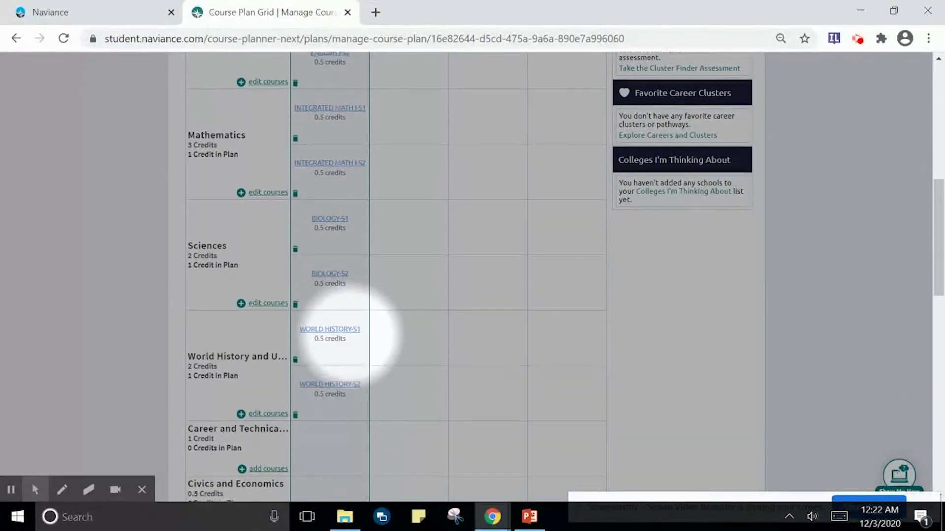
scroll(350, 335, down, 1)
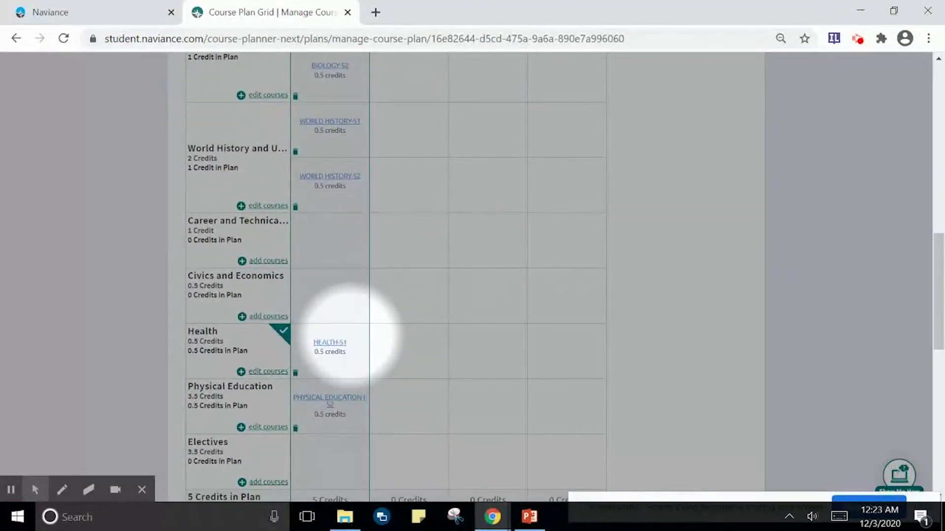